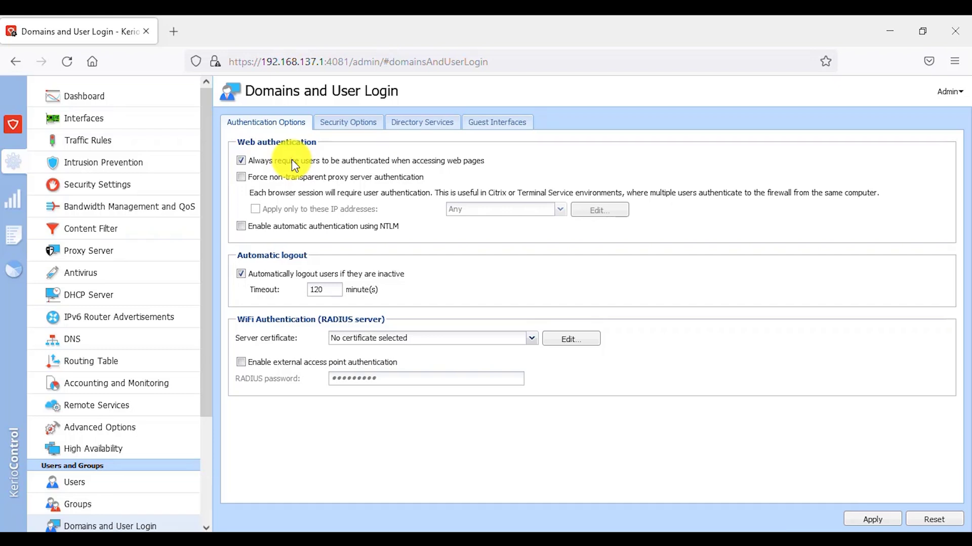
Toggle forced proxy authentication on and back off, then change the automatic logout timeout from 120 to 30.
left_click(314, 179)
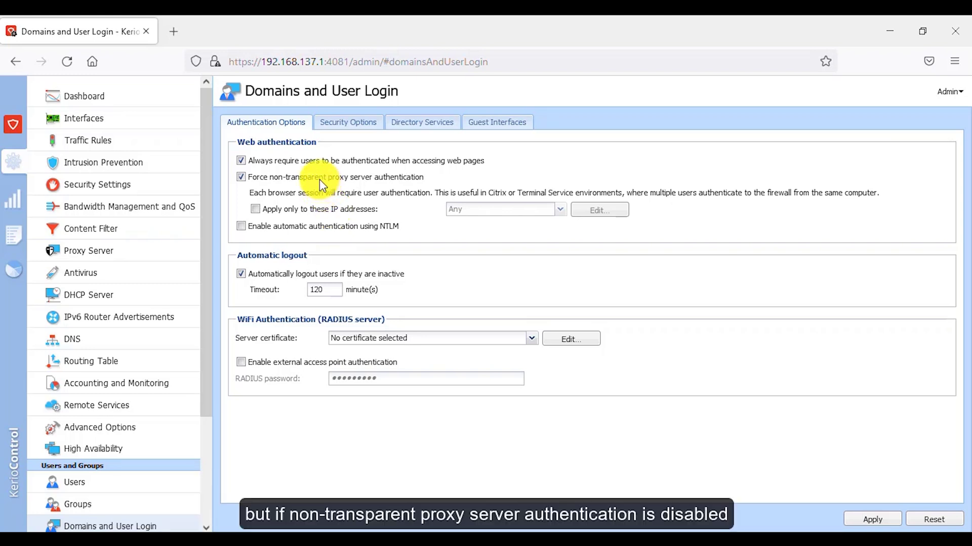
left_click(319, 179)
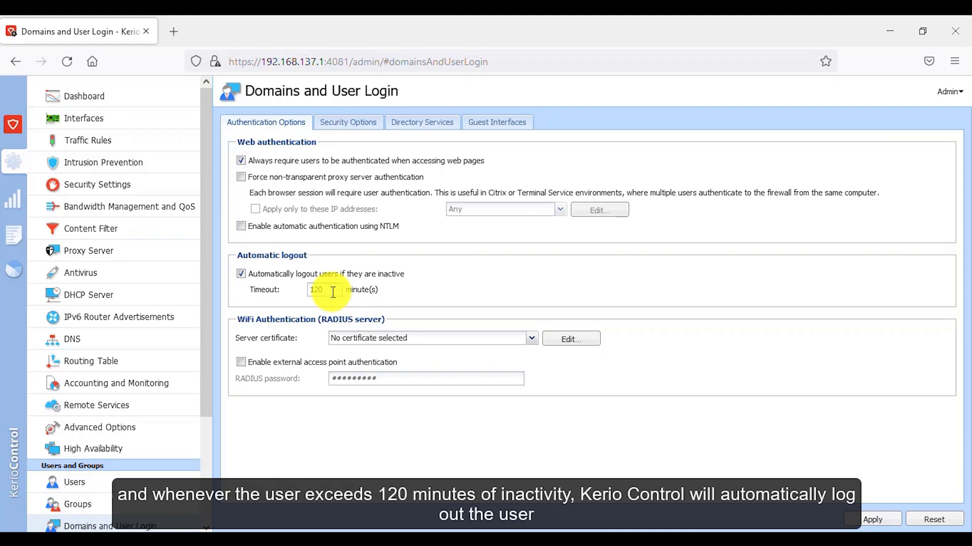
double_click(329, 291)
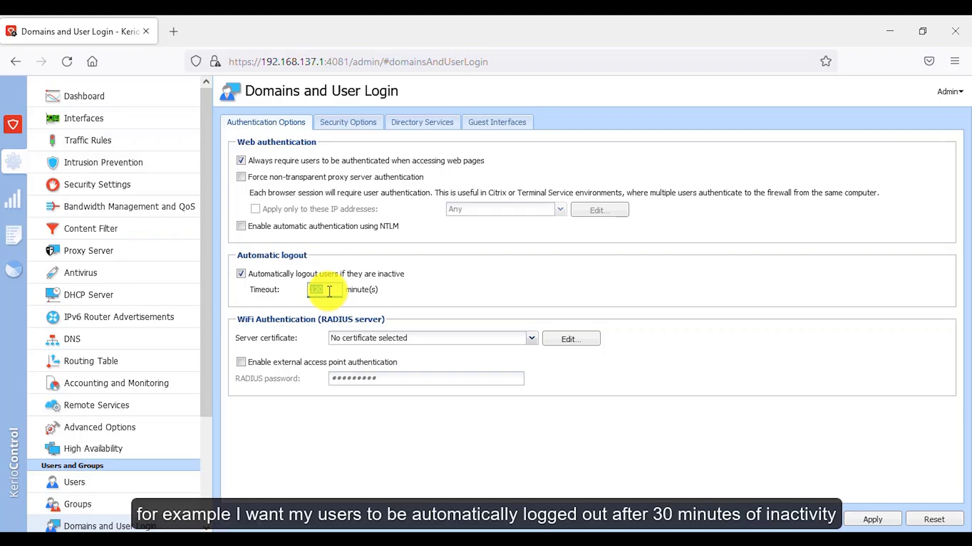
type("30")
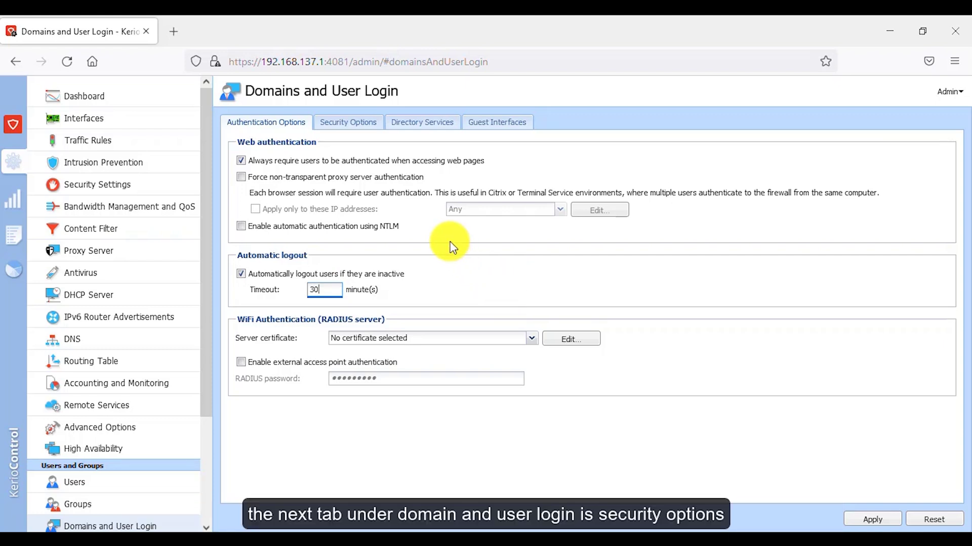
On Security Options, briefly exempt the HTTPS exclusions IP group from blocking, then remove the exemption.
left_click(355, 124)
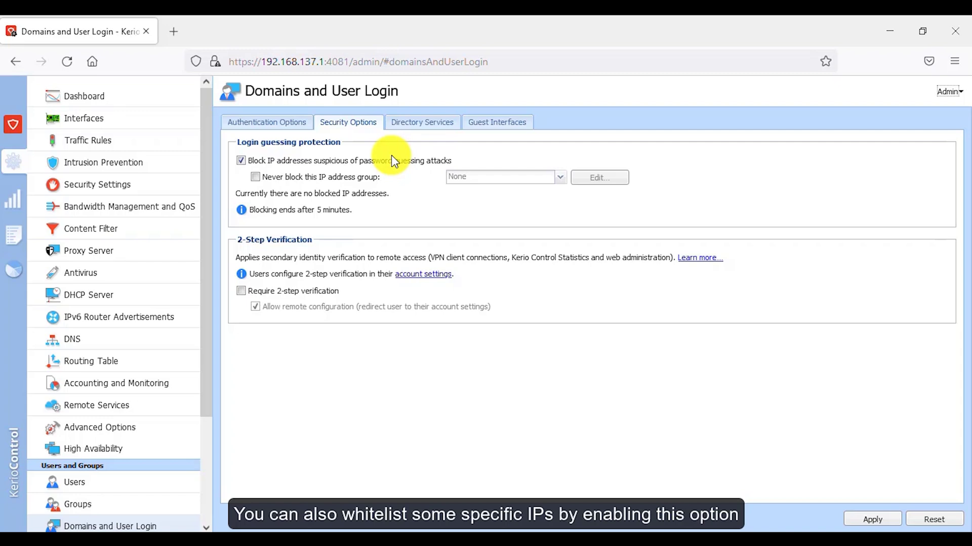
left_click(255, 177)
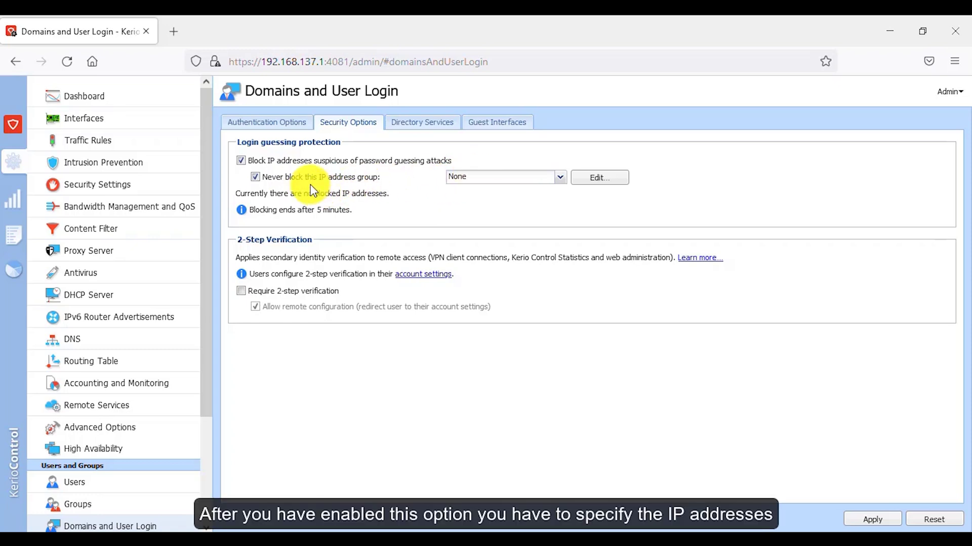
left_click(519, 180)
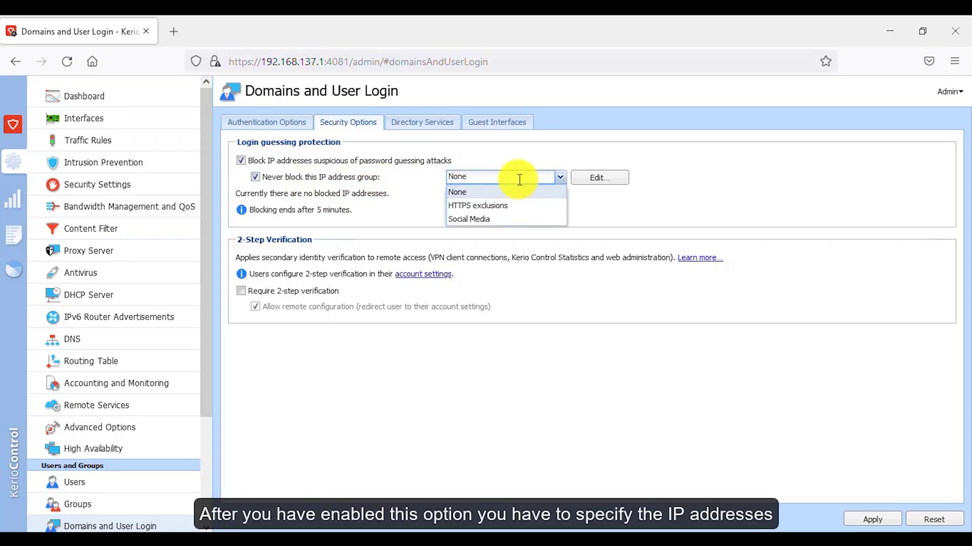
left_click(515, 206)
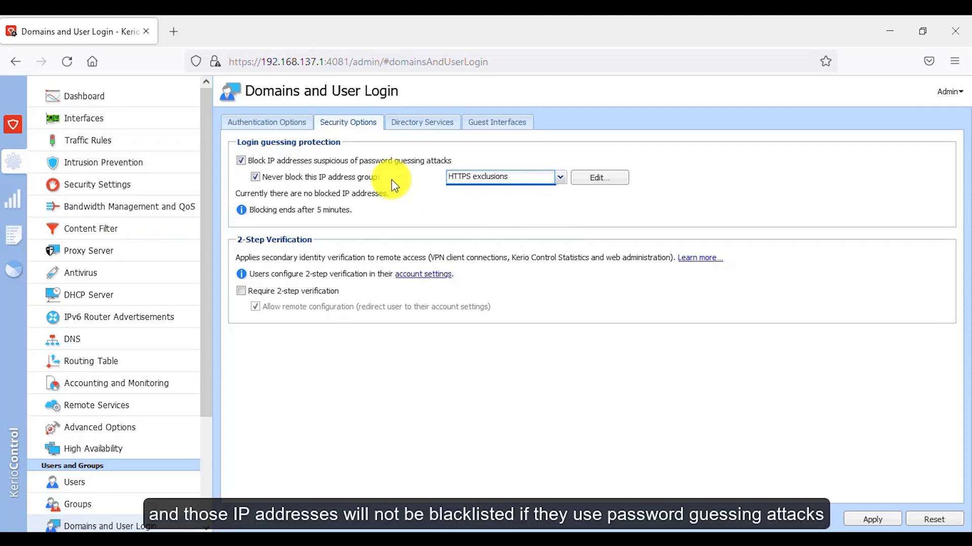
left_click(316, 179)
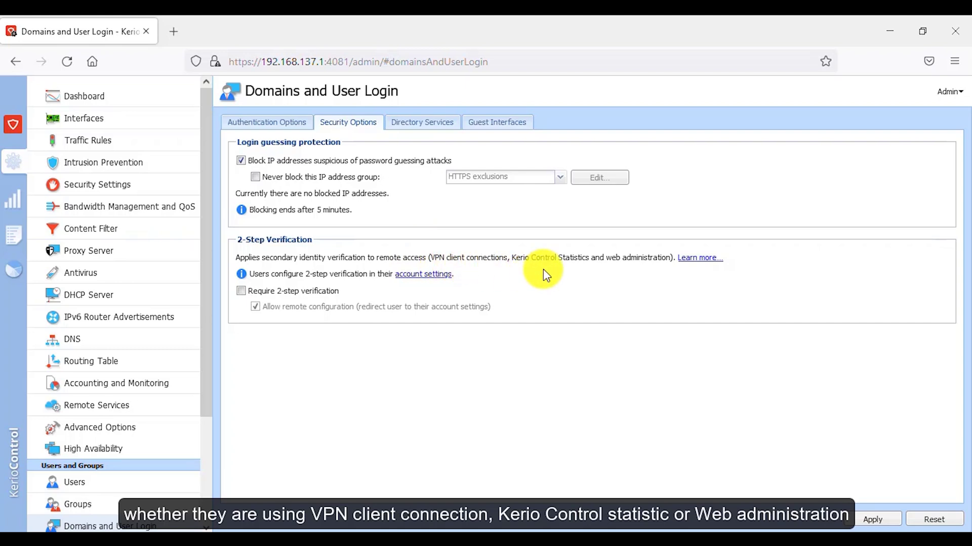
left_click(241, 292)
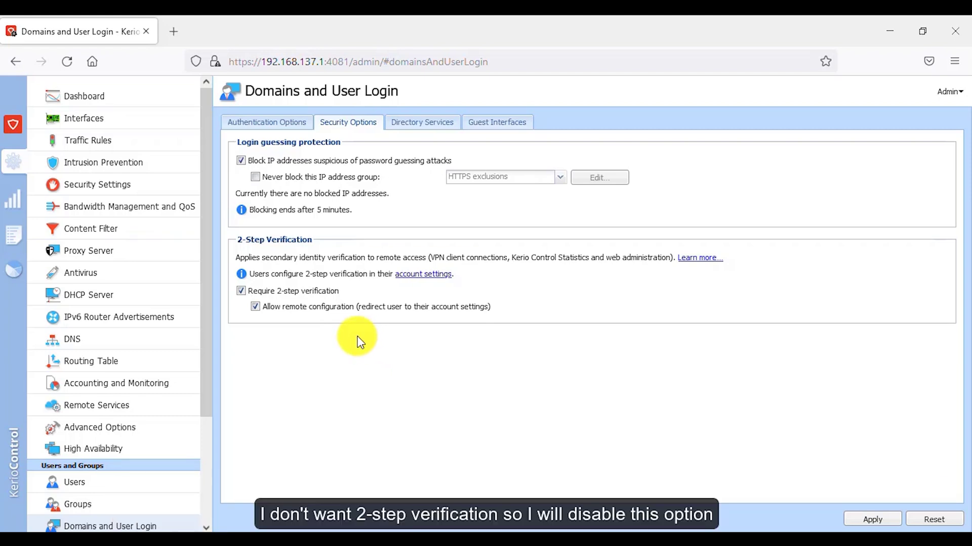
left_click(286, 292)
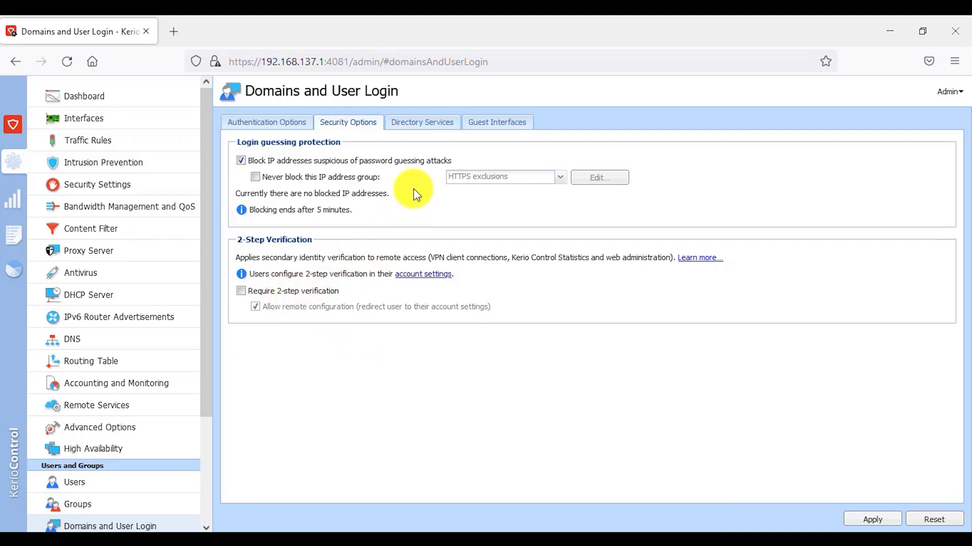
Open the Join Domain dialog from the Directory Services settings.
left_click(428, 133)
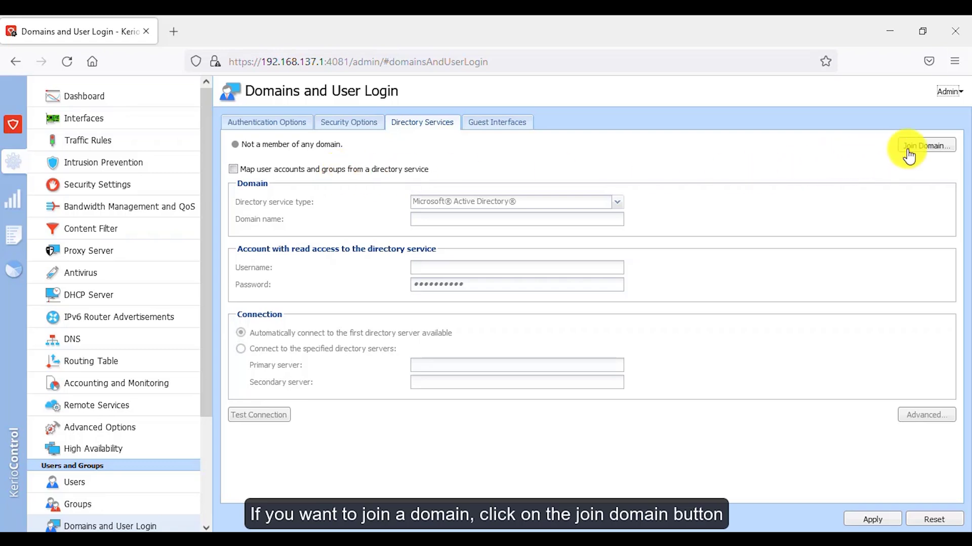
left_click(936, 146)
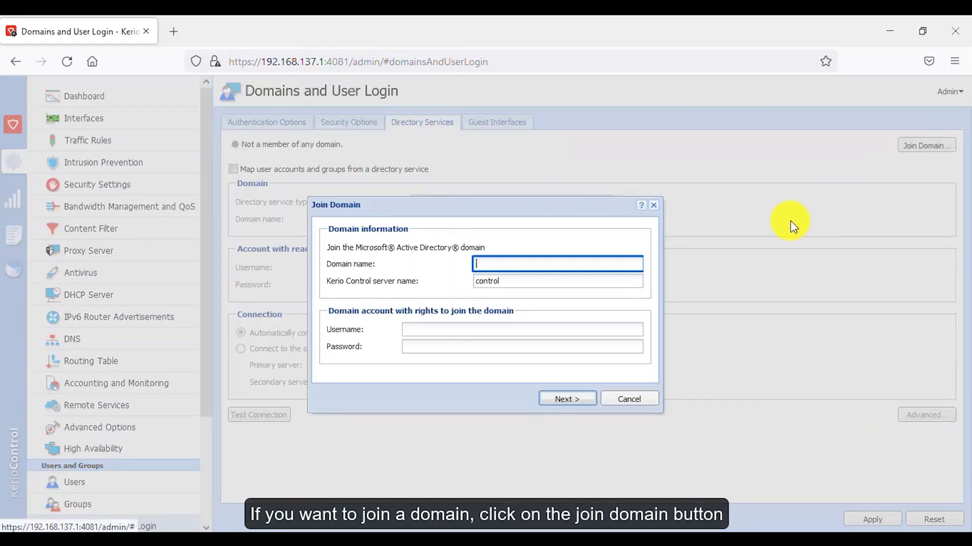
Select the existing server name and enter TechForAll as the domain name.
left_click(513, 283)
left_click_drag(513, 283, 478, 280)
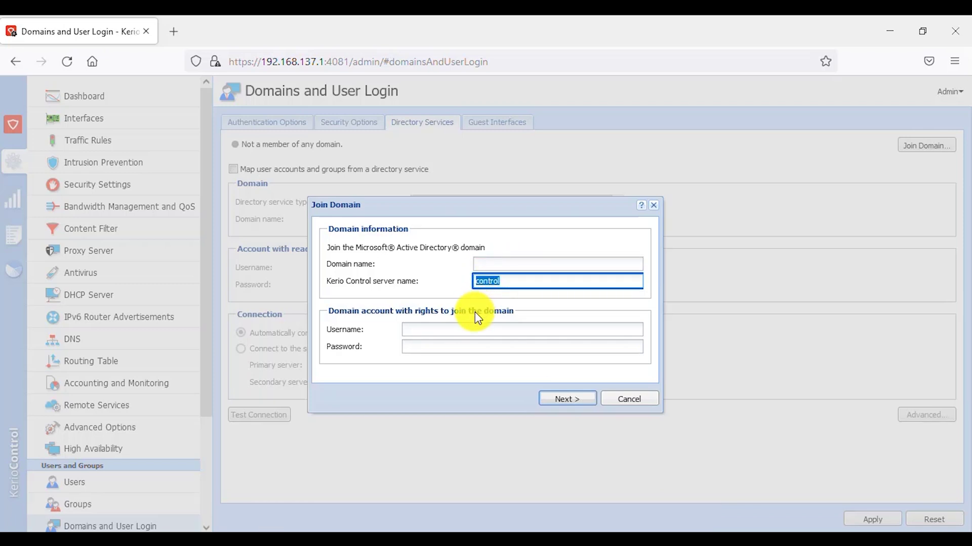
left_click(447, 334)
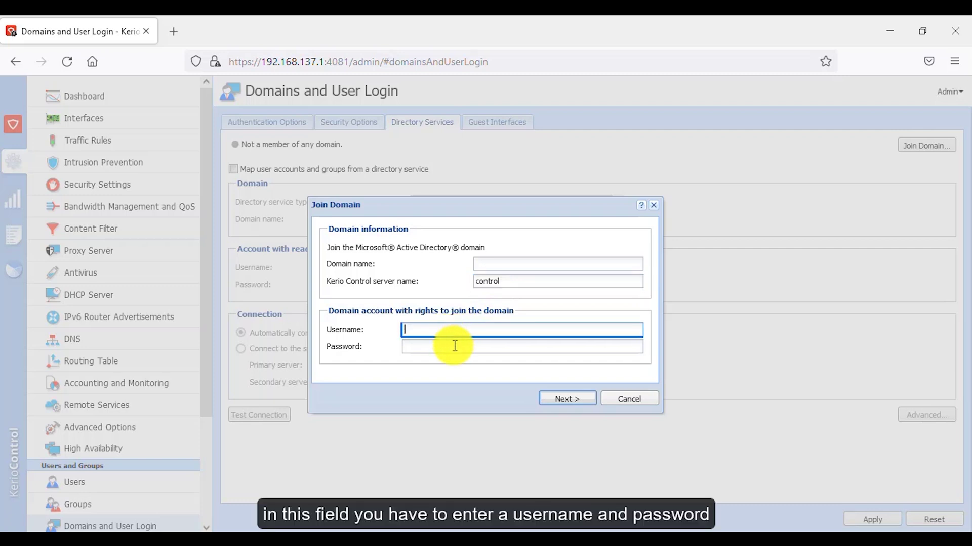
left_click(455, 346)
left_click(448, 330)
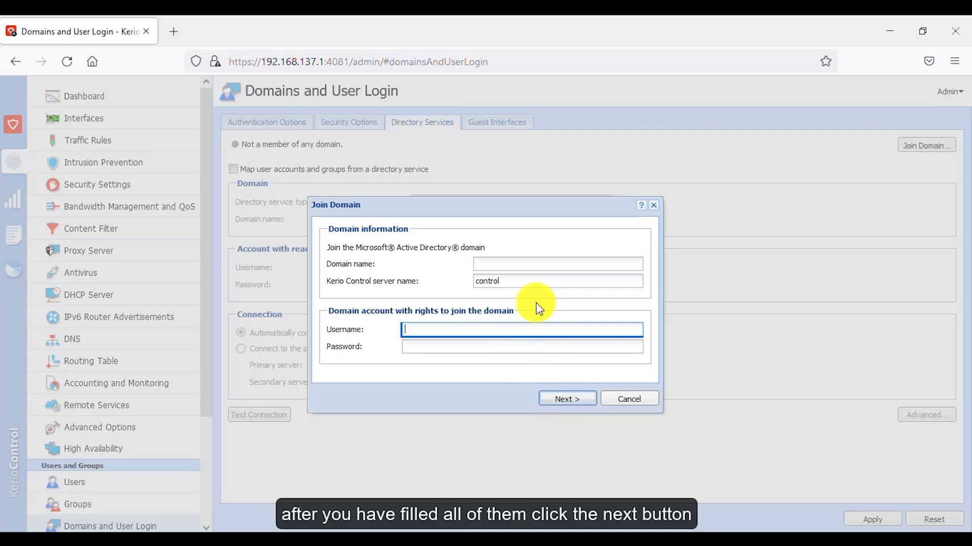
left_click(520, 264)
type("TechForAll")
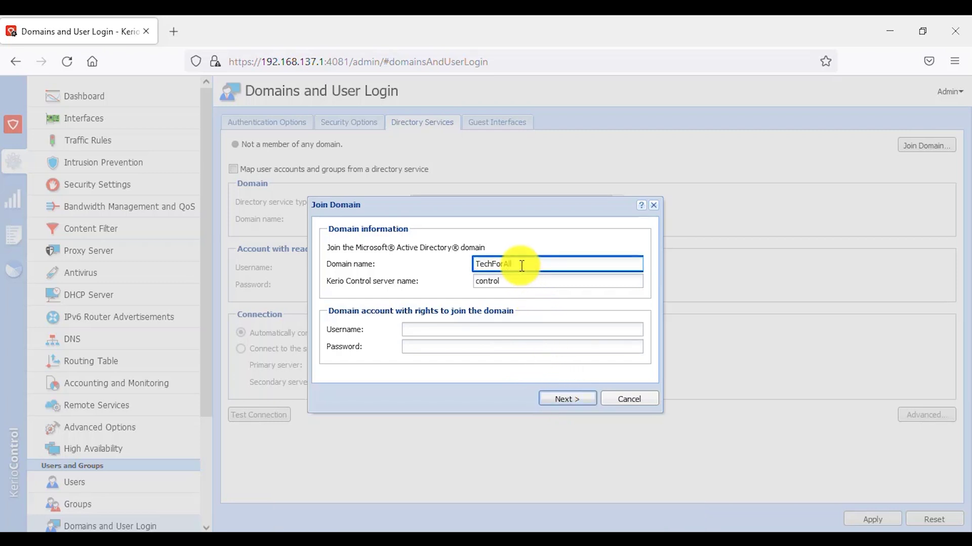
Enter server name TechForAllProxy plus the domain admin username and password, then continue.
key("Tab")
type("TechForAllProxy")
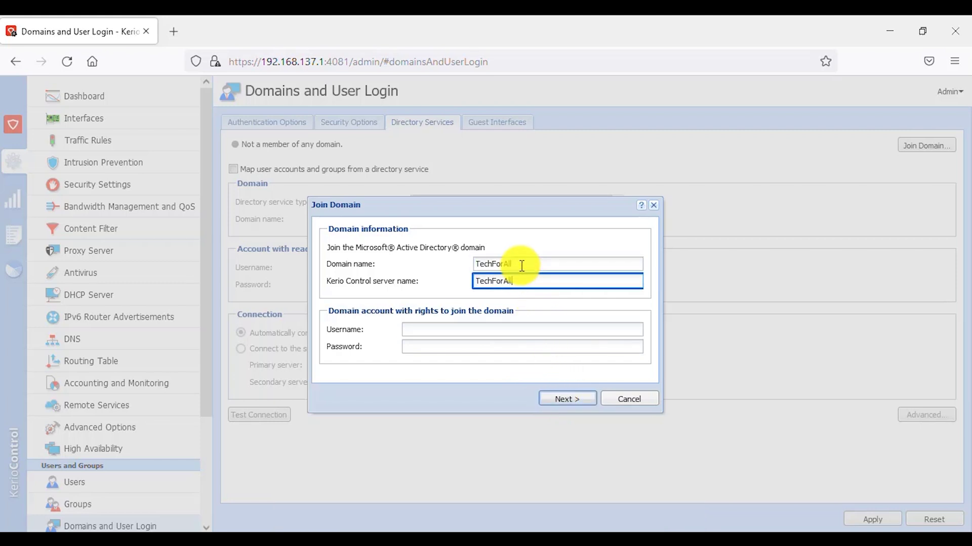
key("Tab")
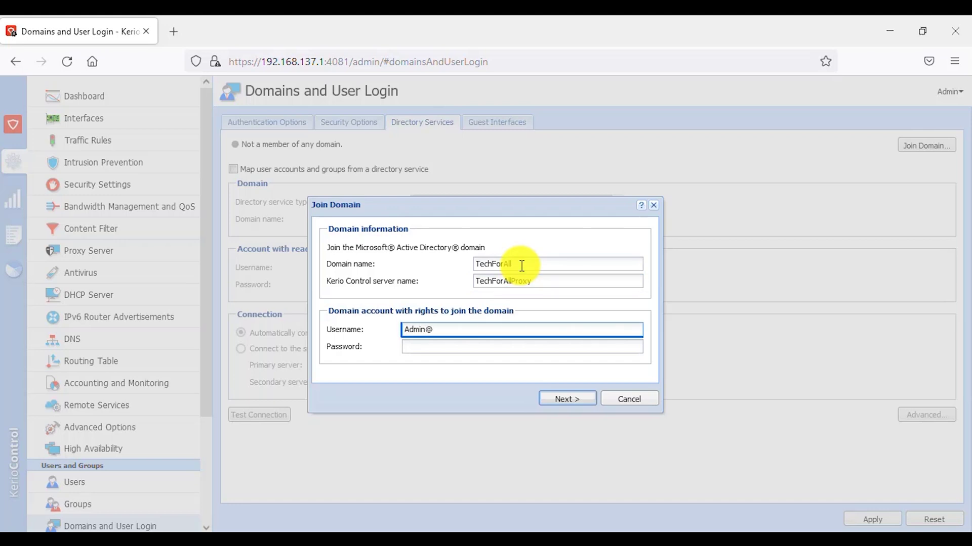
key("Tab")
type("************")
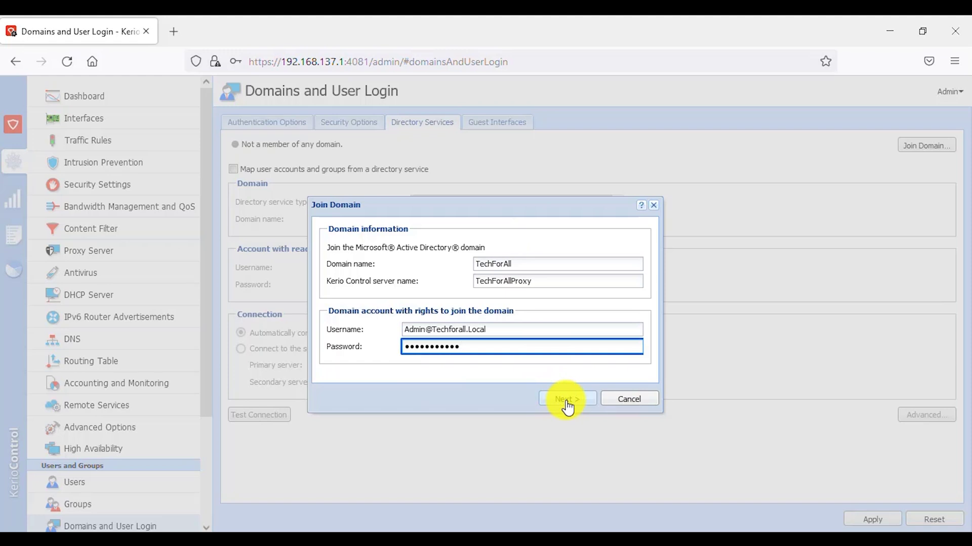
left_click(565, 401)
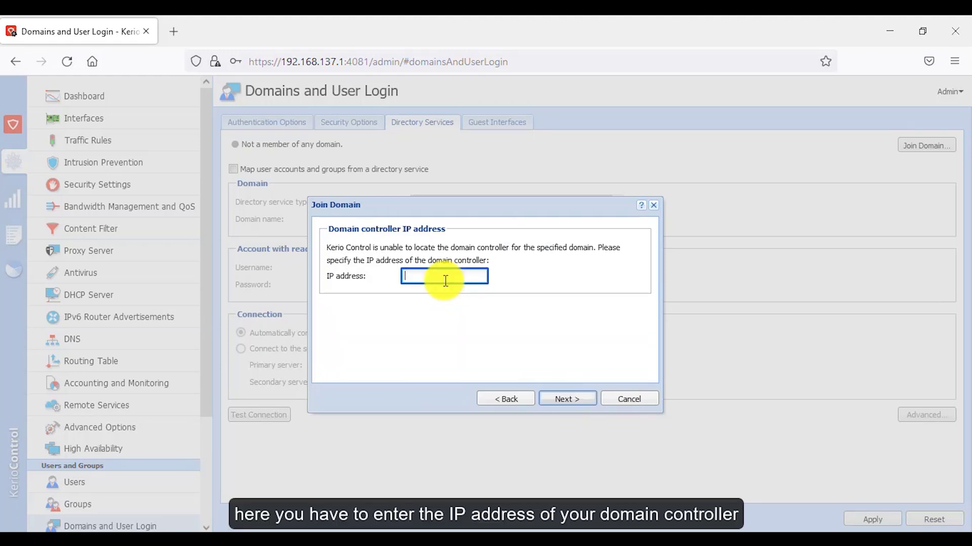
Enter 192.168.137.6 as the domain controller address and attempt the domain join.
type("192.168.137.")
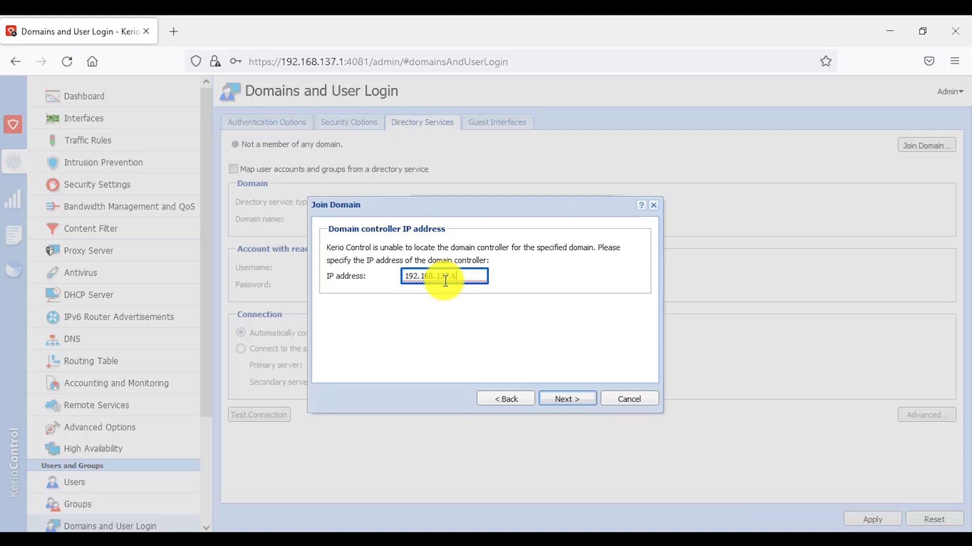
type("6")
left_click(568, 400)
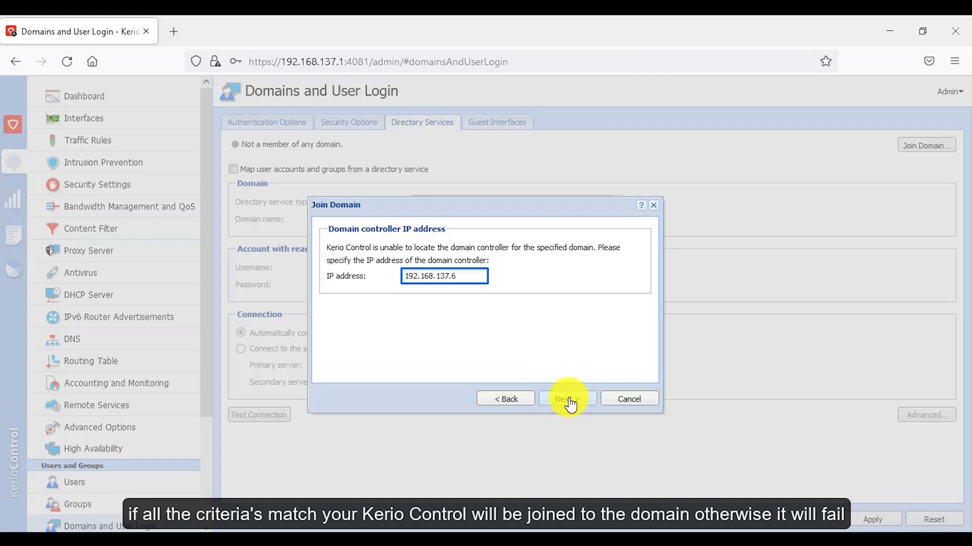
left_click(570, 403)
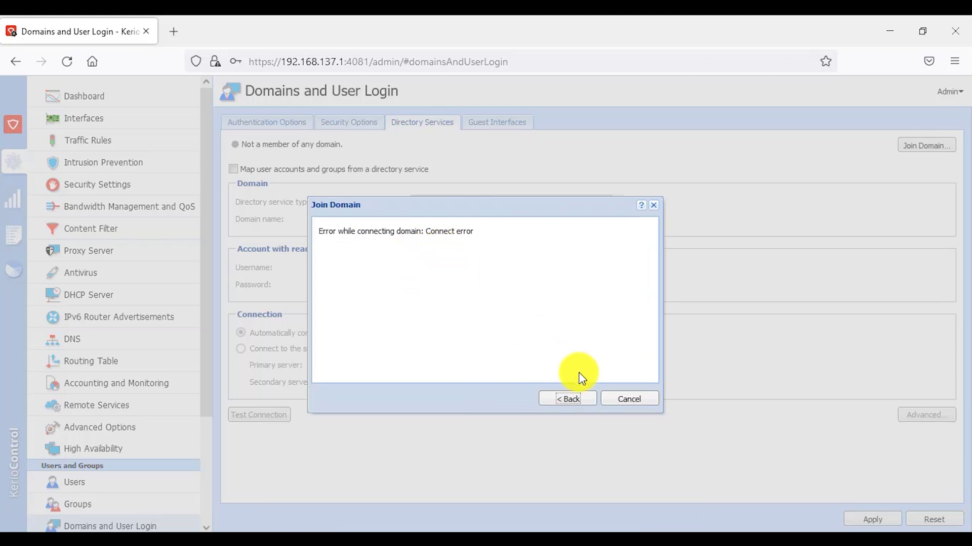
Cancel the failed join and enable mapping user accounts and groups from a directory service.
left_click(641, 401)
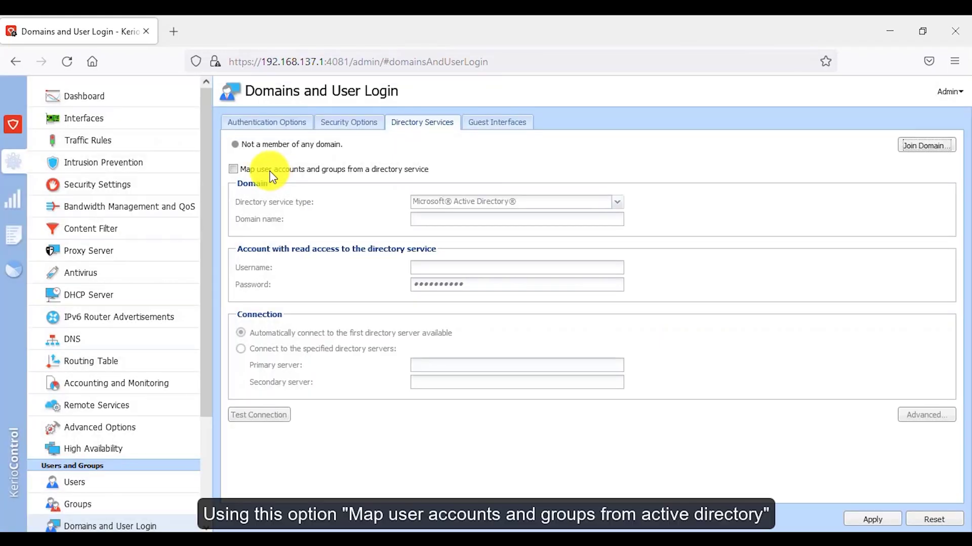
left_click(308, 173)
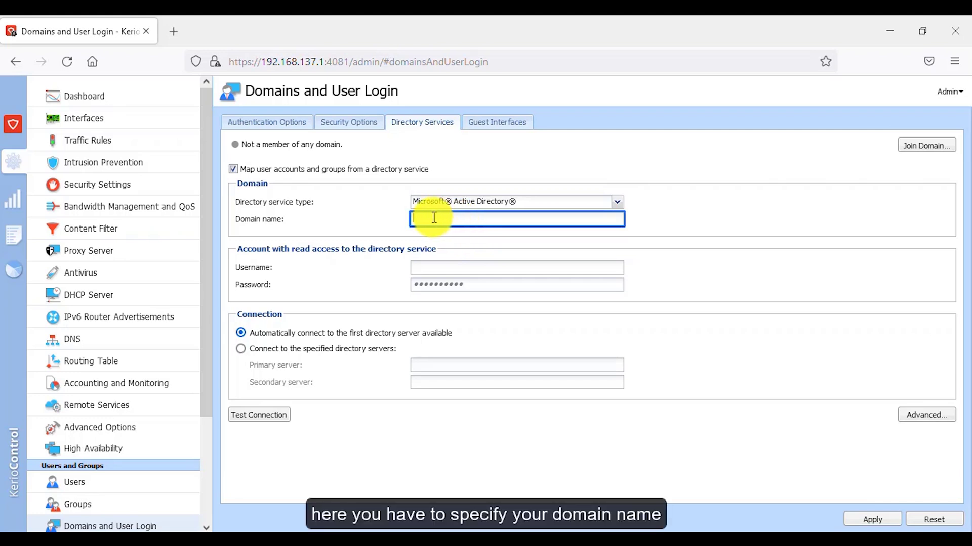
left_click(444, 267)
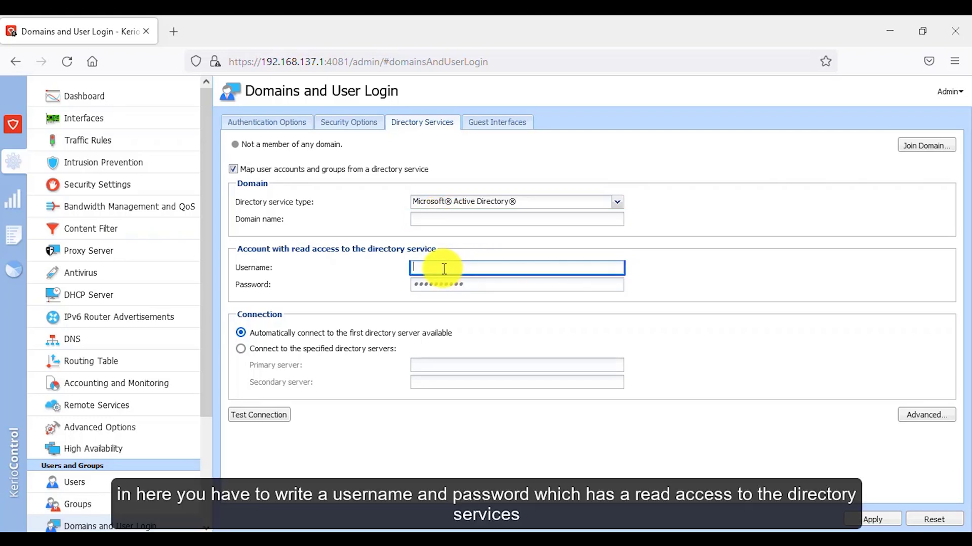
left_click(447, 286)
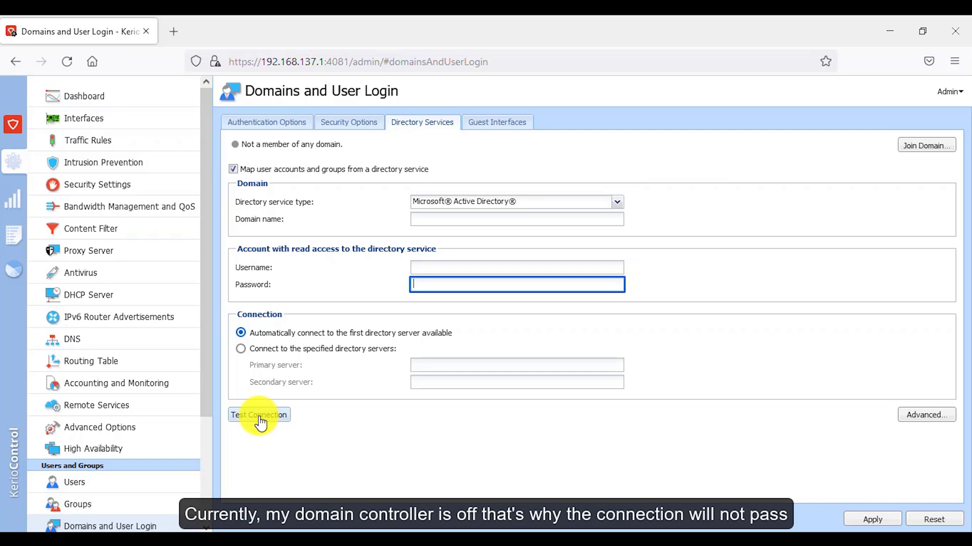
Test the directory connection, dismiss the required-fields warning, and open Advanced settings.
left_click(260, 419)
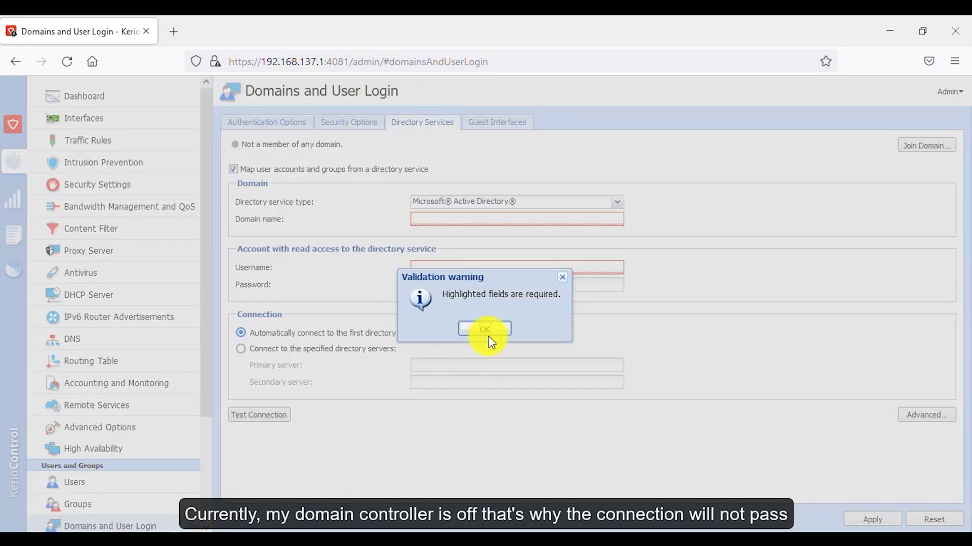
left_click(486, 332)
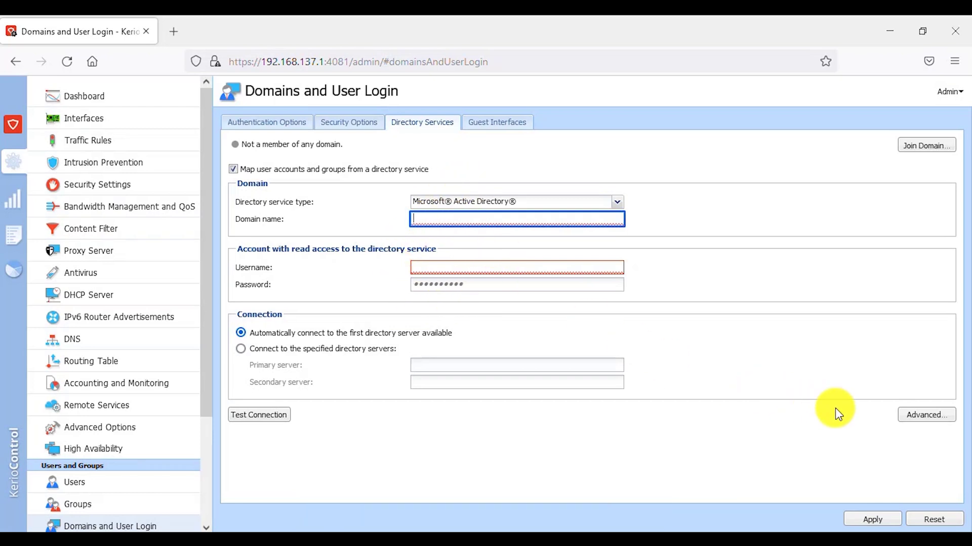
left_click(932, 419)
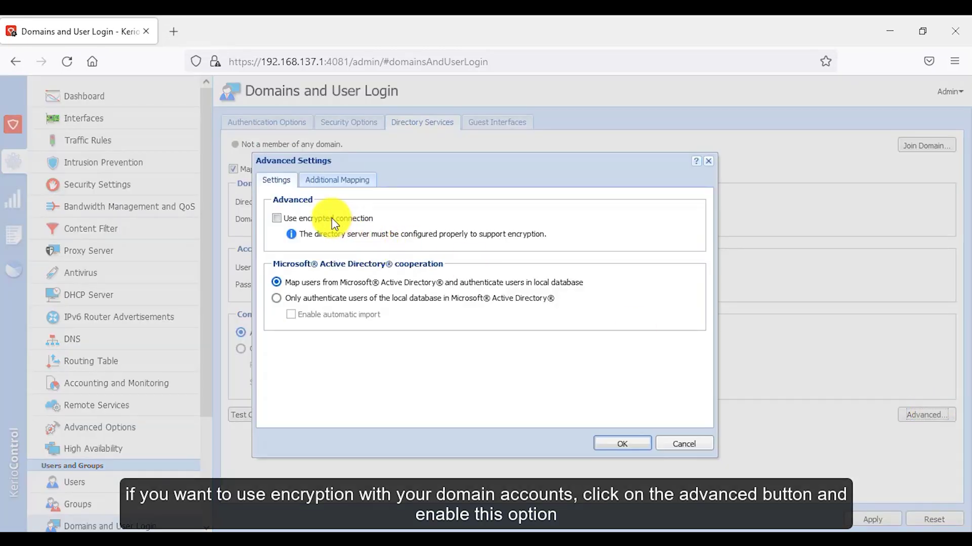
left_click(322, 220)
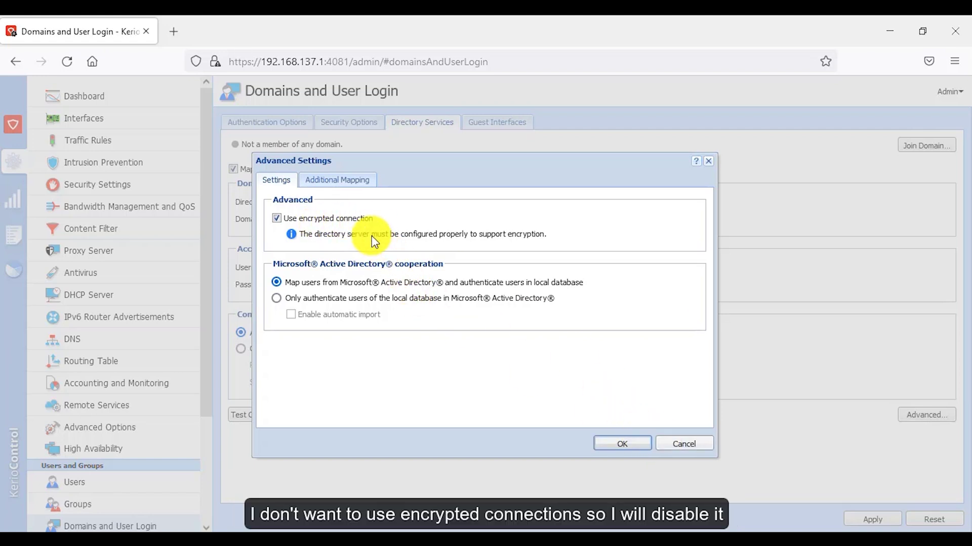
left_click(338, 223)
left_click(636, 452)
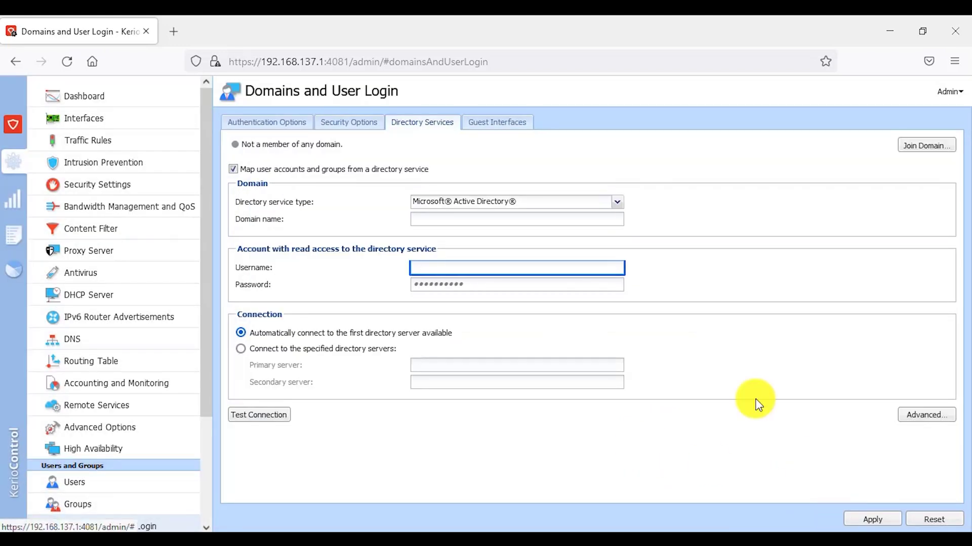